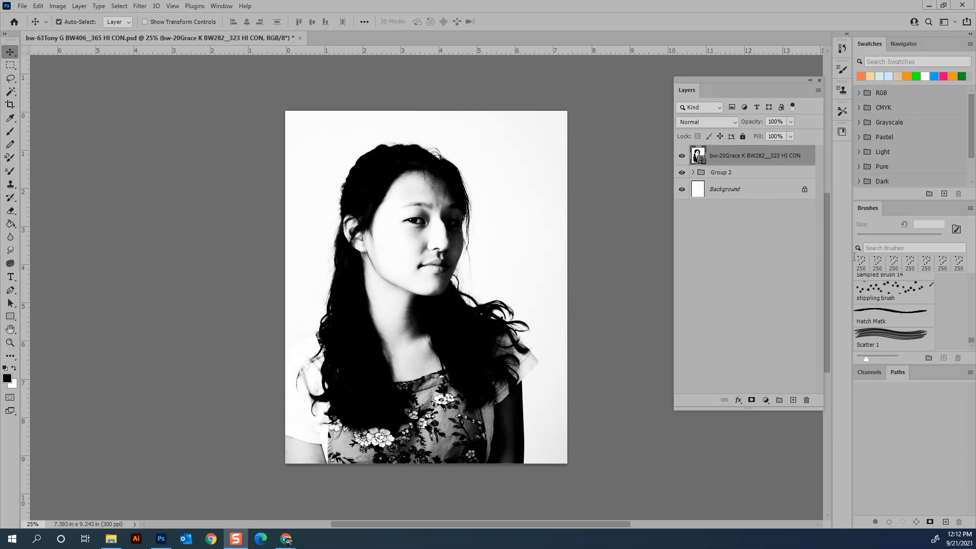
# Step: Add a Posterize adjustment layer above the portrait photo and set it to 8 levels
pyautogui.click(766, 401)
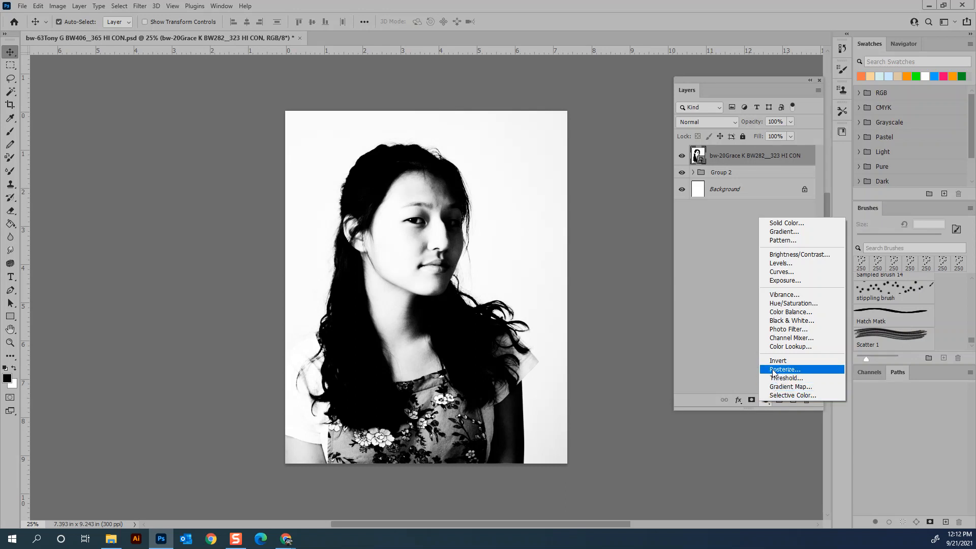
pyautogui.click(803, 372)
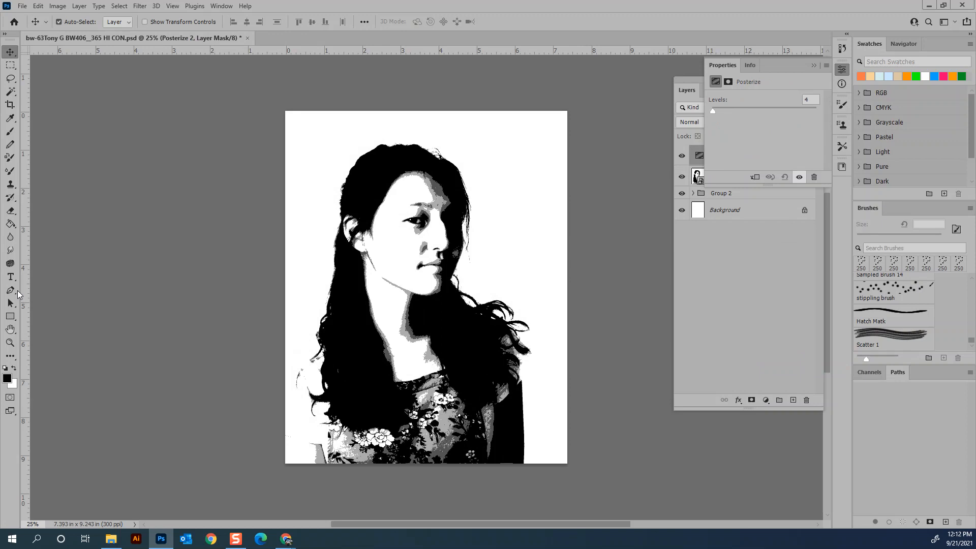
pyautogui.click(10, 342)
pyautogui.moveTo(442, 222); pyautogui.dragTo(475, 224)
pyautogui.moveTo(715, 111); pyautogui.dragTo(715, 111)
pyautogui.moveTo(820, 96); pyautogui.dragTo(799, 102)
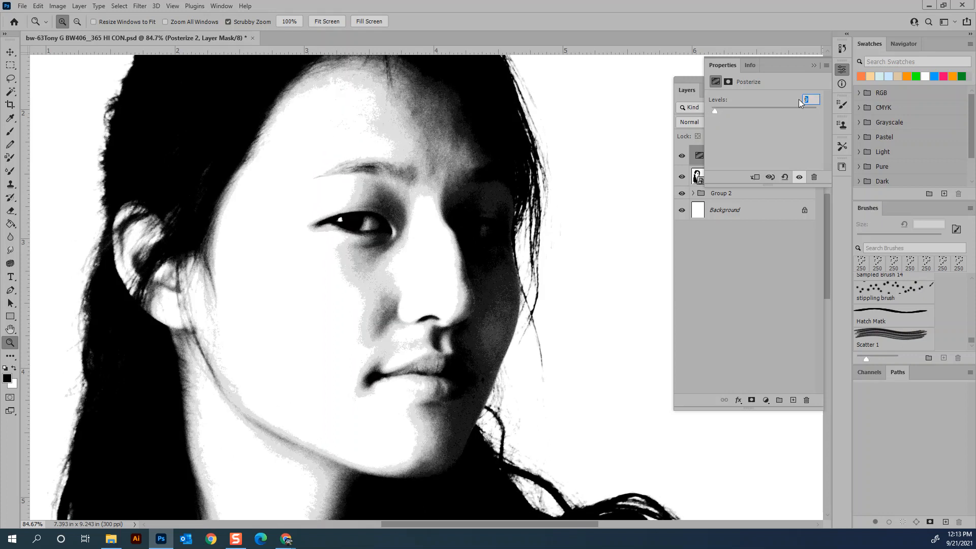
pyautogui.write('8')
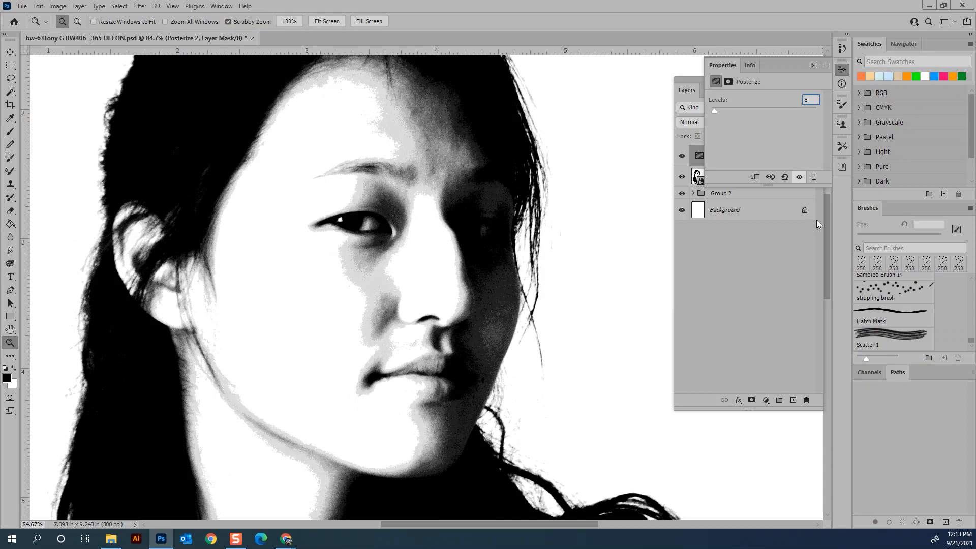
pyautogui.click(814, 65)
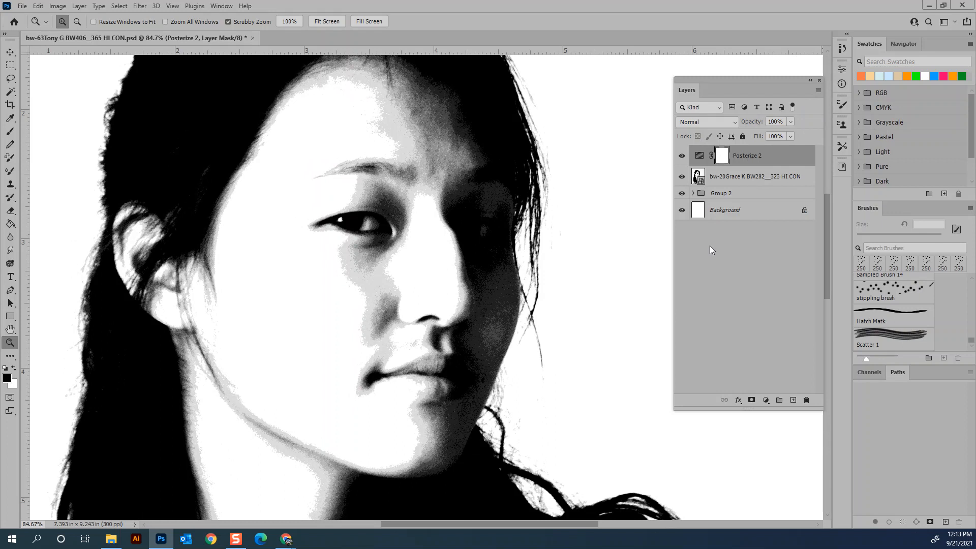
# Step: Select all the black areas of the portrait using the Magic Wand with Contiguous turned off
pyautogui.hotkey('ctrl', '0')
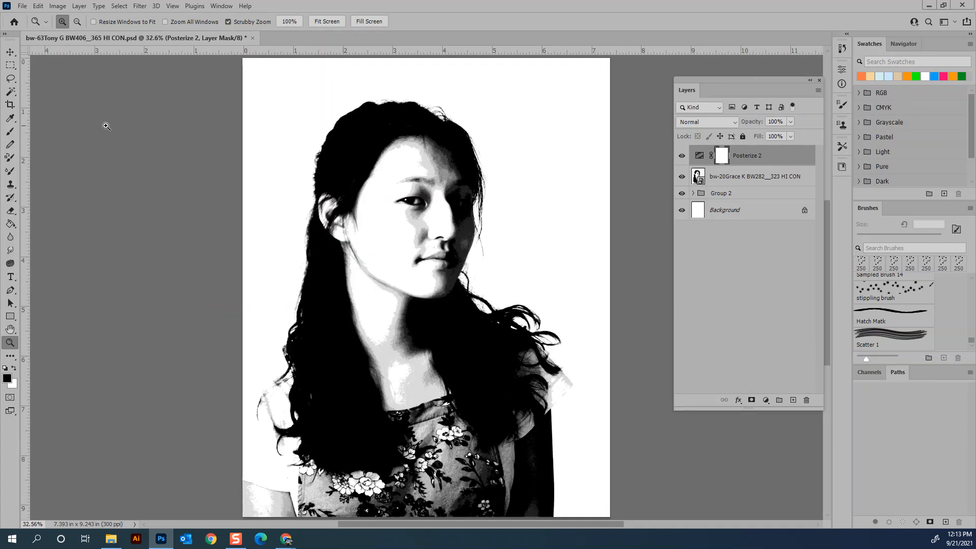
pyautogui.click(11, 92)
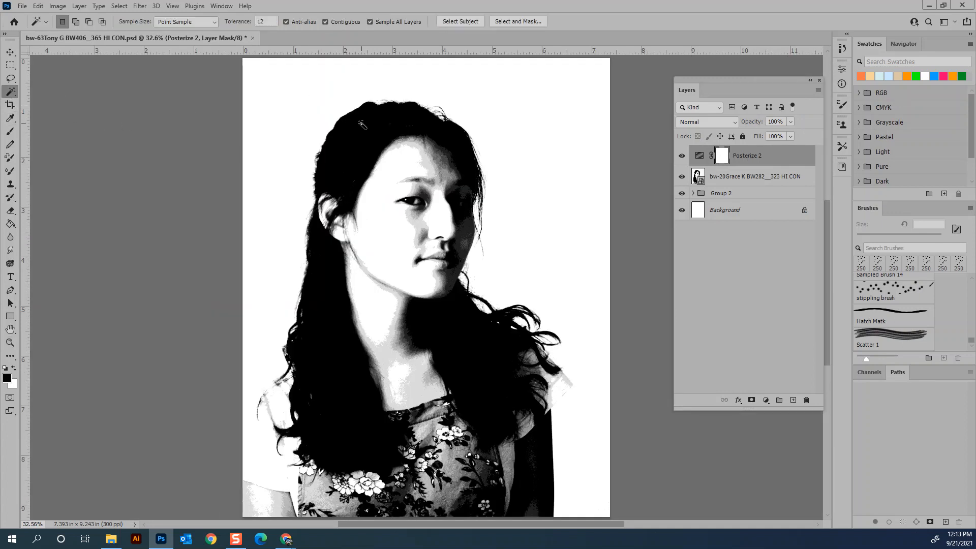
pyautogui.click(346, 23)
pyautogui.click(332, 23)
pyautogui.click(335, 22)
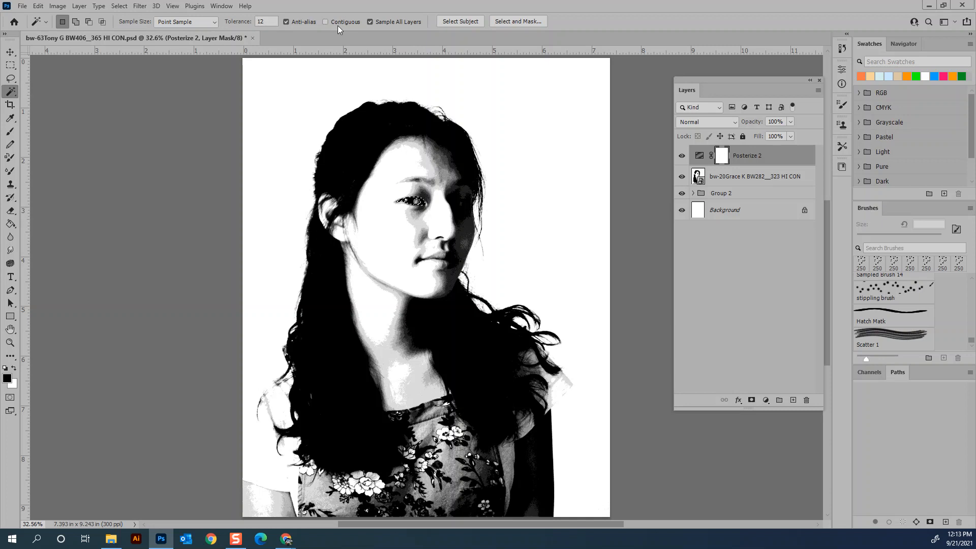
pyautogui.click(372, 128)
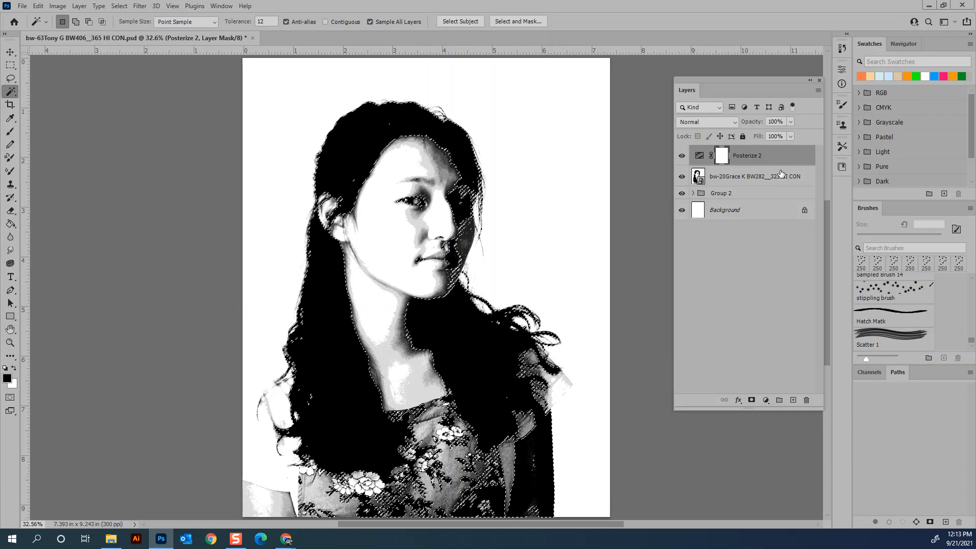
# Step: Create a new layer named Dots and apply an orange Color Overlay to it
pyautogui.click(793, 400)
pyautogui.doubleClick(717, 156)
pyautogui.write('Da')
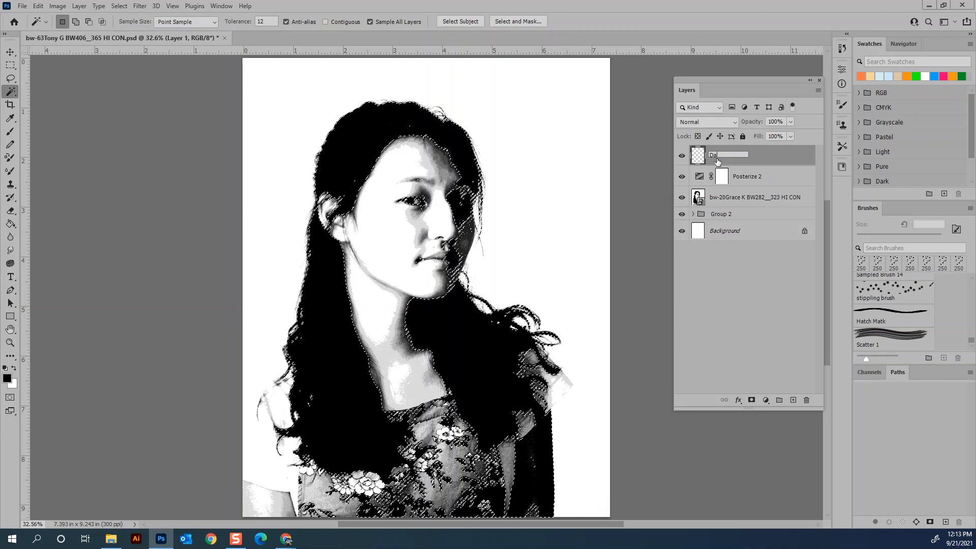
pyautogui.write('ts')
pyautogui.click(741, 399)
pyautogui.click(762, 469)
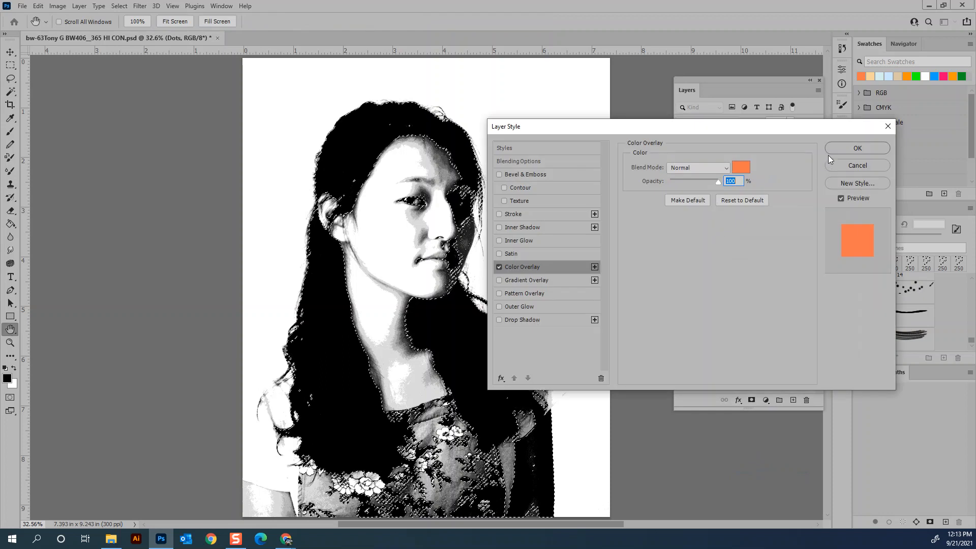
pyautogui.click(862, 148)
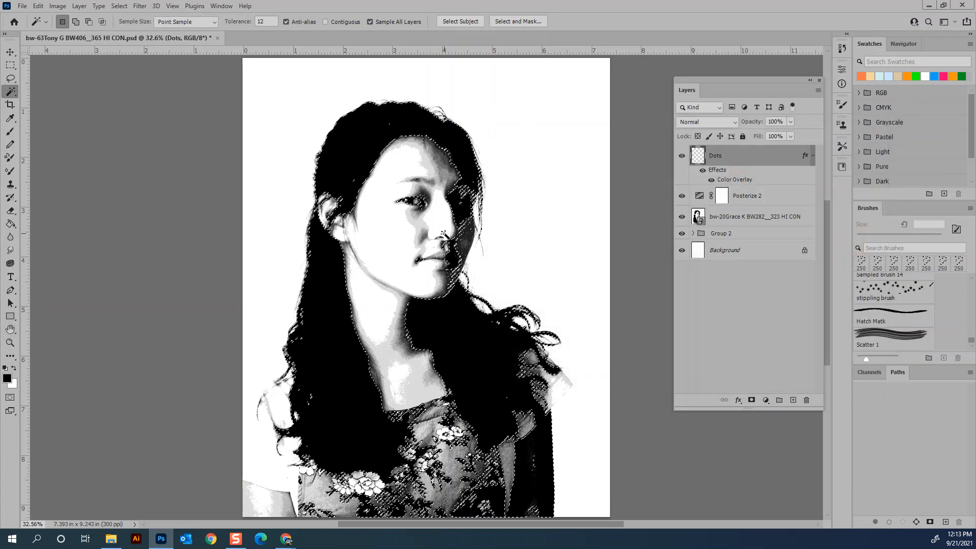
# Step: Set up the brush with the 5 px round tip, 189% spacing and 1000% scatter
pyautogui.press('b')
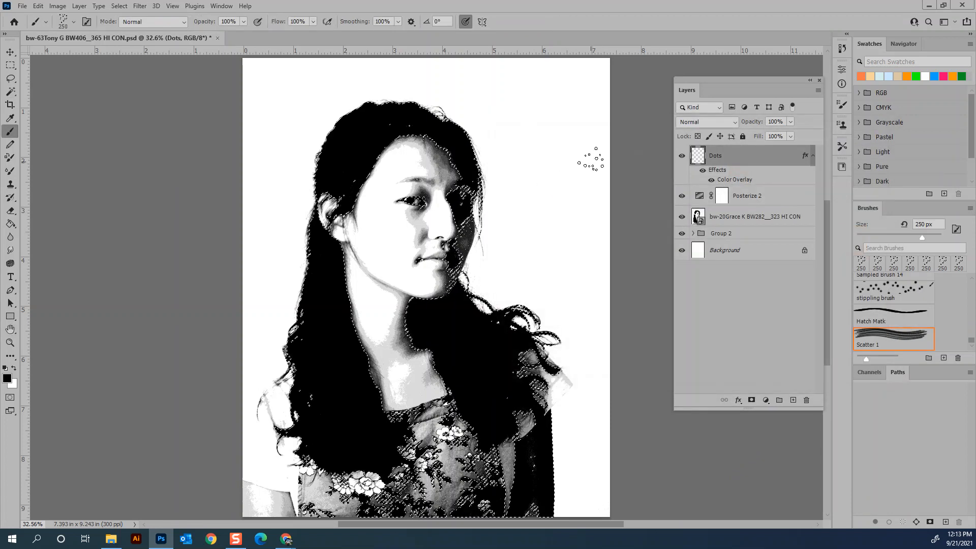
pyautogui.click(840, 104)
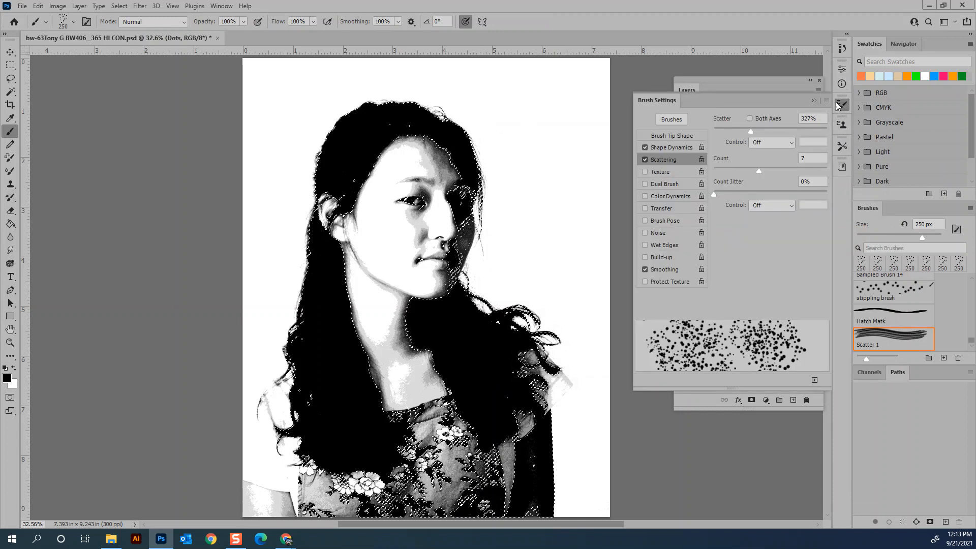
pyautogui.click(674, 135)
pyautogui.click(722, 168)
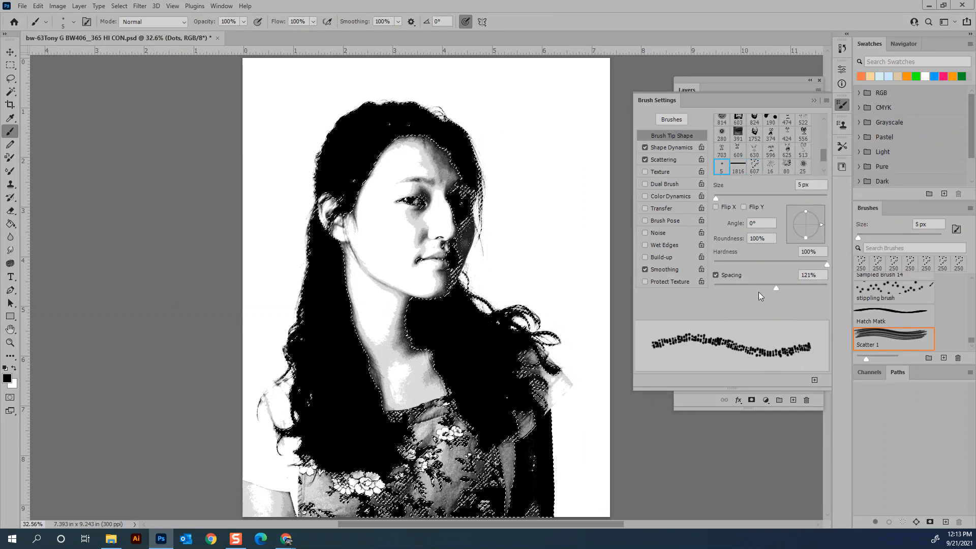
pyautogui.moveTo(777, 286); pyautogui.dragTo(797, 287)
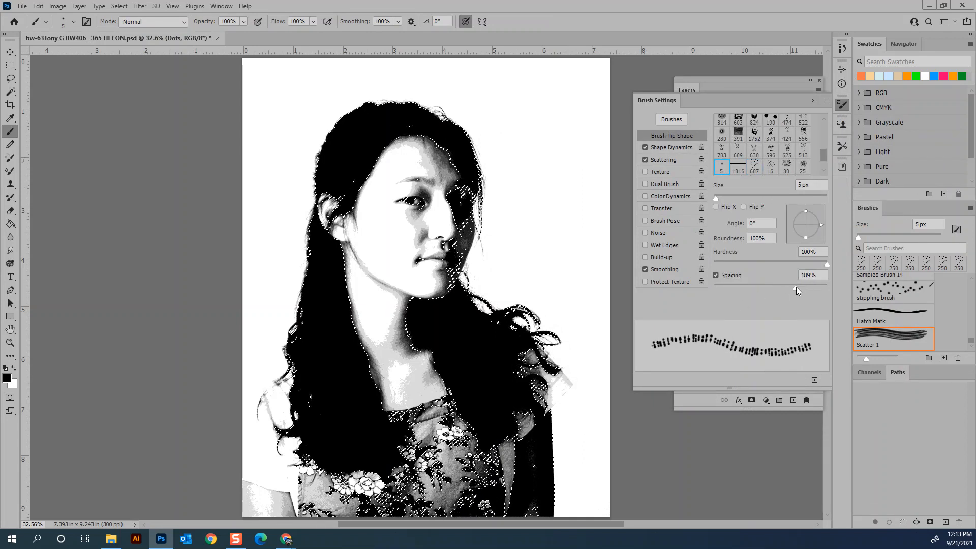
pyautogui.click(673, 158)
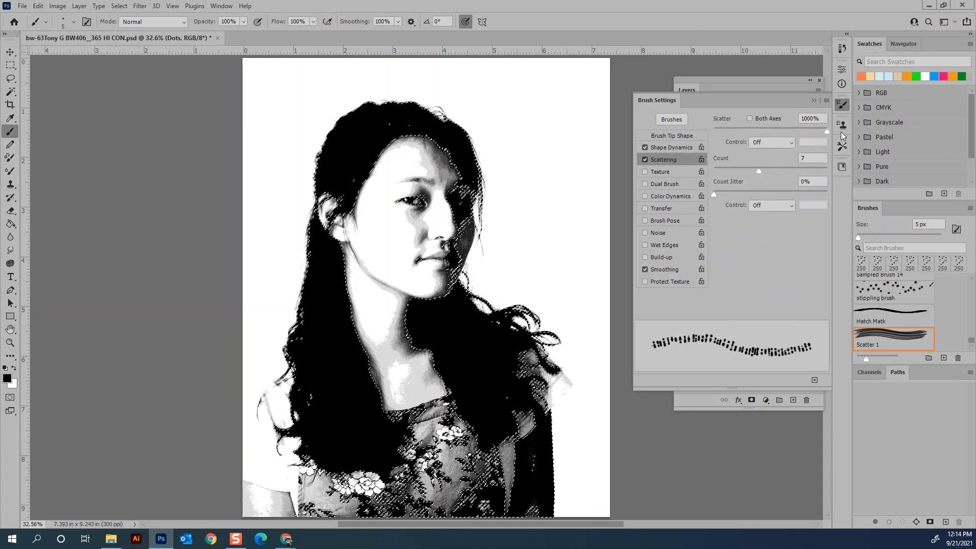
pyautogui.moveTo(748, 131); pyautogui.dragTo(826, 131)
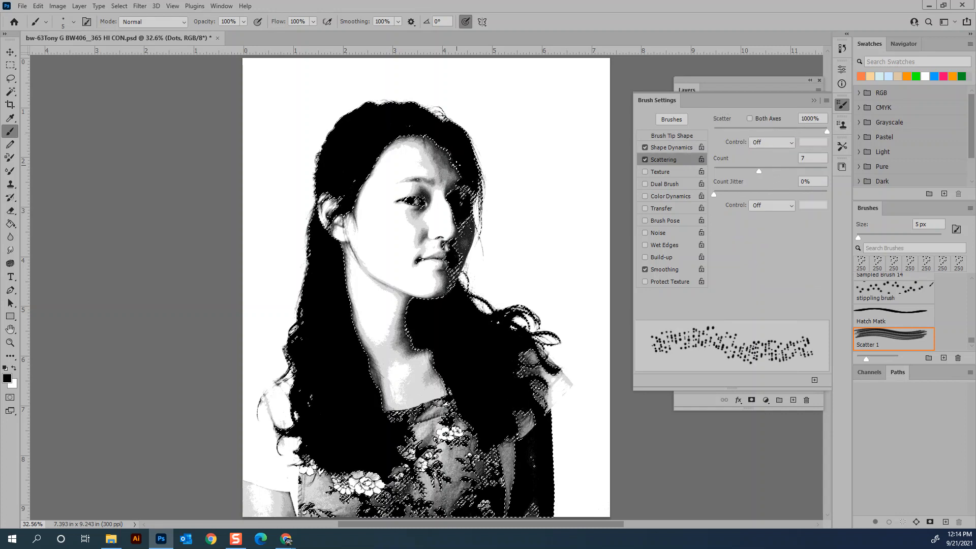
# Step: Paint scattered dots over the selected eye and the black shadow on the shaded side of the face
pyautogui.hotkey('ctrl', '+')
pyautogui.hotkey('ctrl', '+')
pyautogui.hotkey('ctrl', '+')
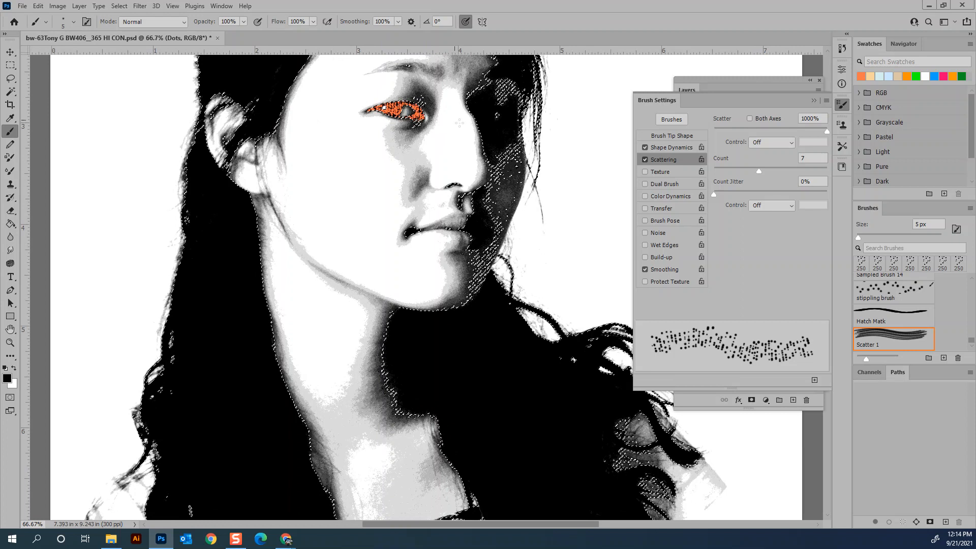
pyautogui.moveTo(488, 89)
pyautogui.mouseDown()
pyautogui.moveTo(478, 96)
pyautogui.moveTo(523, 97)
pyautogui.moveTo(478, 107)
pyautogui.moveTo(516, 112)
pyautogui.moveTo(481, 115)
pyautogui.moveTo(519, 124)
pyautogui.moveTo(486, 142)
pyautogui.moveTo(496, 115)
pyautogui.mouseUp()
pyautogui.moveTo(565, 124)
pyautogui.mouseDown()
pyautogui.moveTo(473, 168)
pyautogui.moveTo(516, 140)
pyautogui.moveTo(480, 132)
pyautogui.moveTo(510, 126)
pyautogui.moveTo(492, 114)
pyautogui.mouseUp()
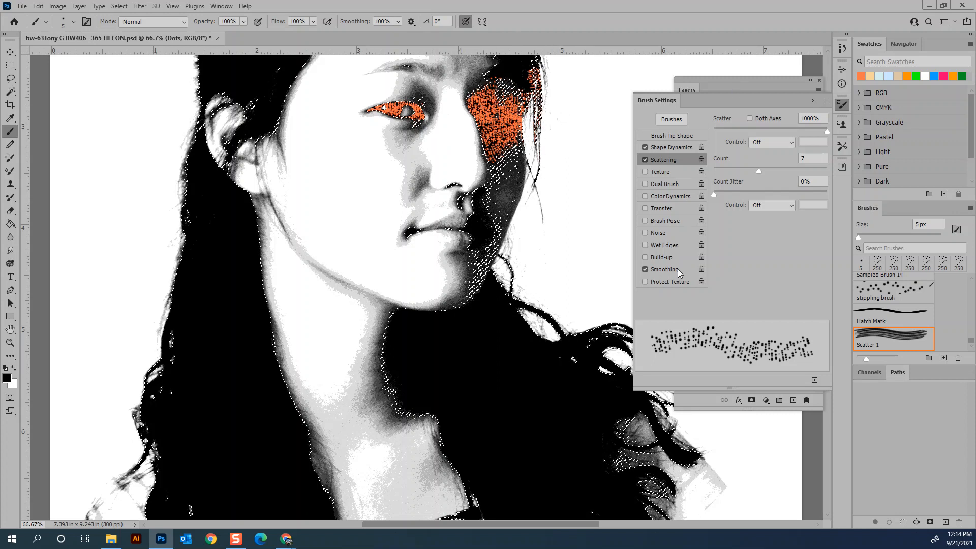
# Step: Switch to the 607 dotted brush tip and set 95 px size, 1% spacing, 552% scatter and a count of 3
pyautogui.click(676, 134)
pyautogui.click(755, 165)
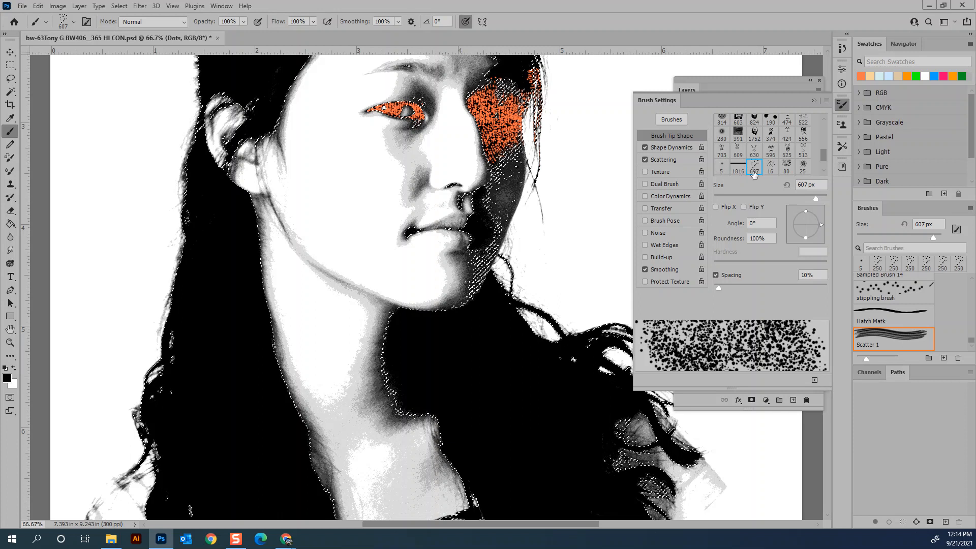
pyautogui.click(665, 161)
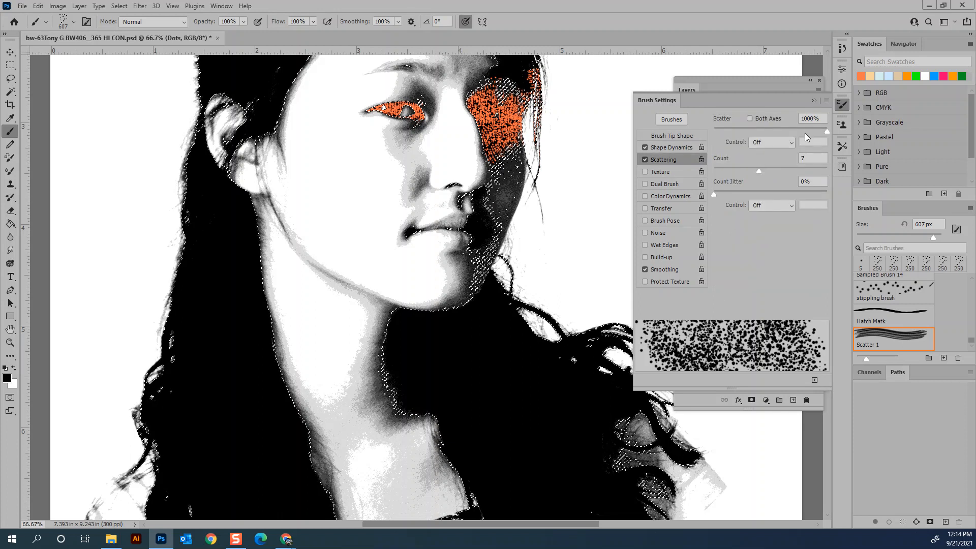
pyautogui.click(679, 137)
pyautogui.moveTo(736, 285)
pyautogui.mouseDown()
pyautogui.moveTo(748, 285)
pyautogui.moveTo(702, 288)
pyautogui.mouseUp()
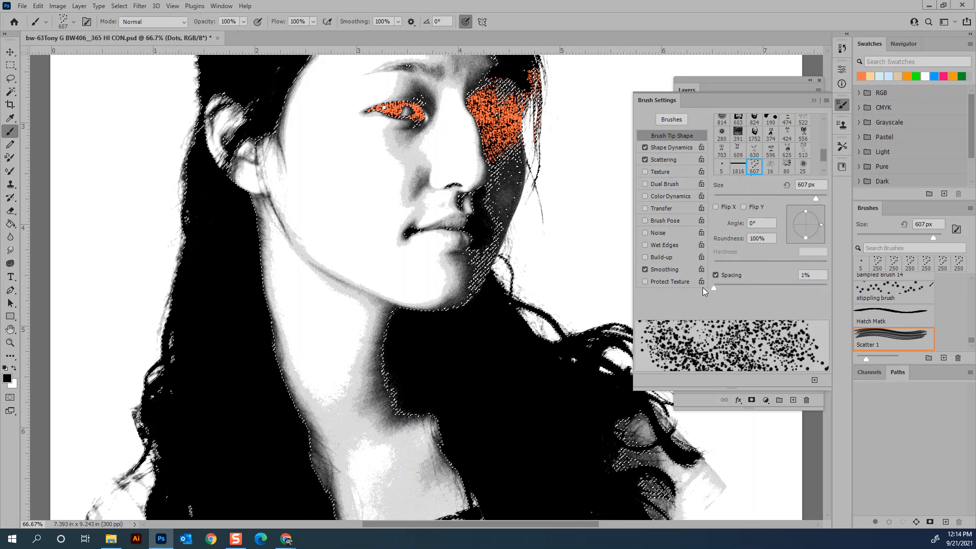
pyautogui.click(671, 159)
pyautogui.click(777, 130)
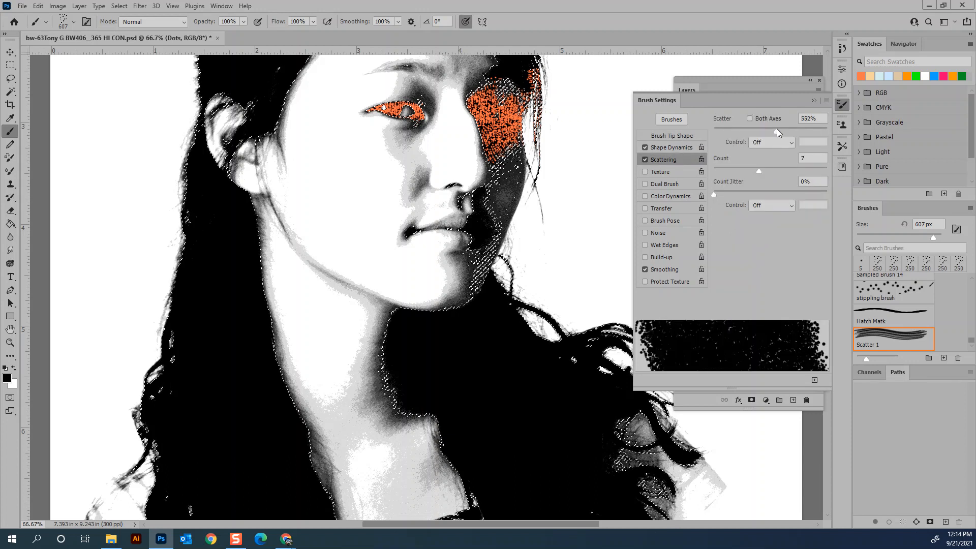
pyautogui.moveTo(736, 169); pyautogui.dragTo(728, 172)
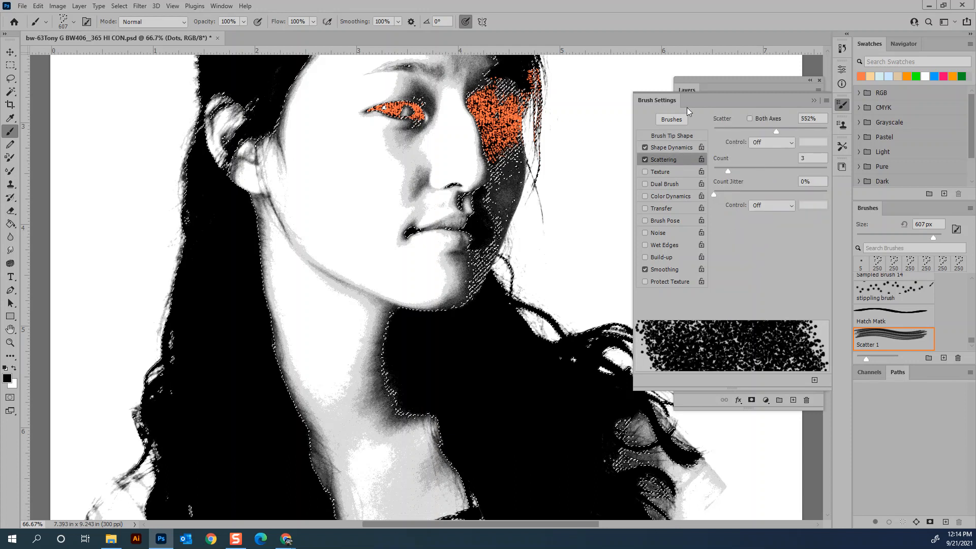
pyautogui.click(672, 135)
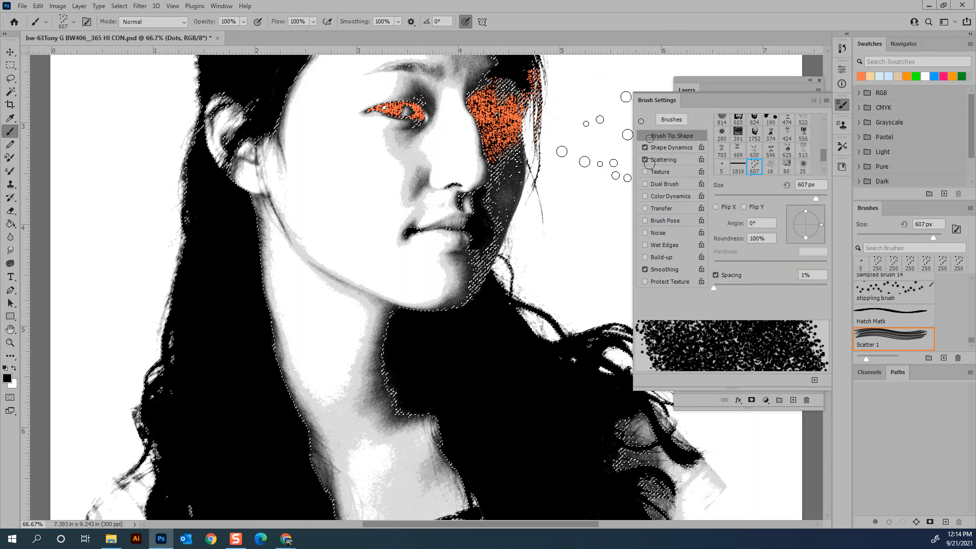
pyautogui.click(768, 196)
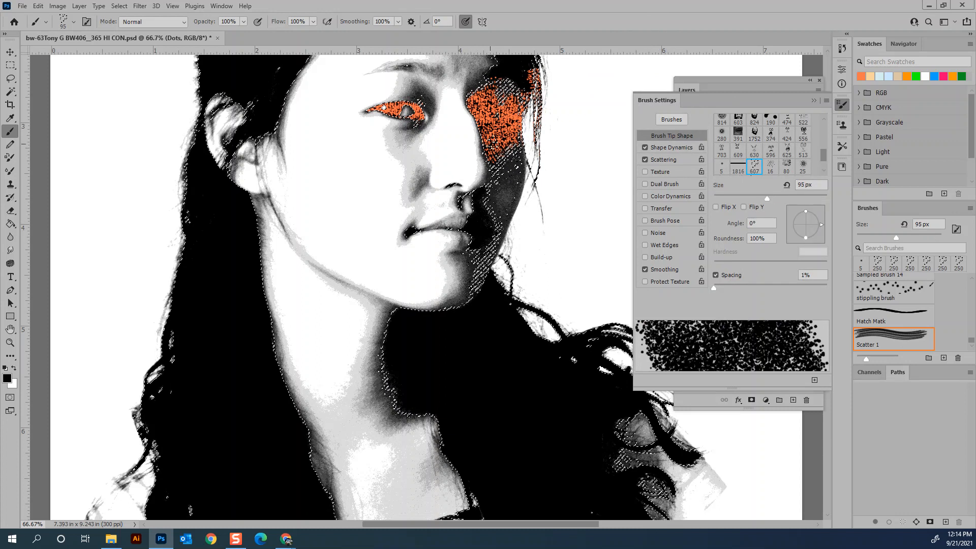
# Step: Stipple the remaining selected black areas of the hair, face shadow, dress and arm on the Dots layer
pyautogui.moveTo(463, 330)
pyautogui.mouseDown()
pyautogui.moveTo(538, 417)
pyautogui.moveTo(569, 478)
pyautogui.moveTo(665, 544)
pyautogui.moveTo(574, 482)
pyautogui.moveTo(564, 432)
pyautogui.moveTo(610, 333)
pyautogui.moveTo(600, 335)
pyautogui.mouseUp()
pyautogui.scroll(2, 555, 185)
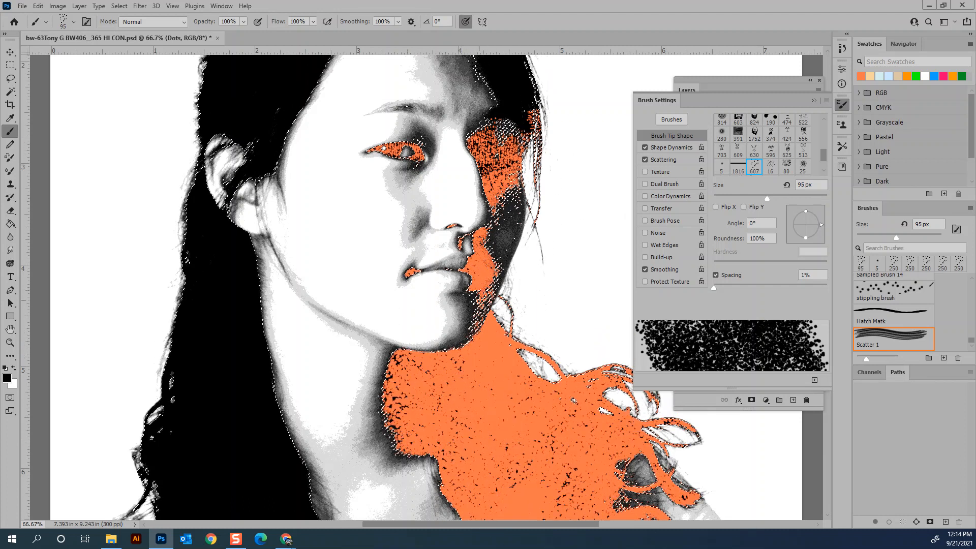
pyautogui.scroll(6, 554, 186)
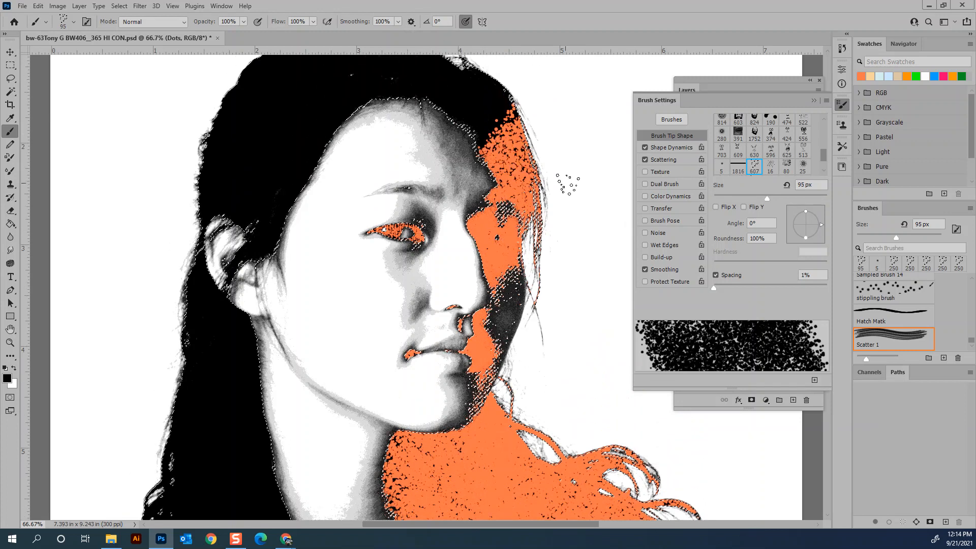
pyautogui.moveTo(509, 147)
pyautogui.mouseDown()
pyautogui.moveTo(390, 117)
pyautogui.moveTo(148, 322)
pyautogui.moveTo(143, 473)
pyautogui.mouseUp()
pyautogui.scroll(-3, 371, 284)
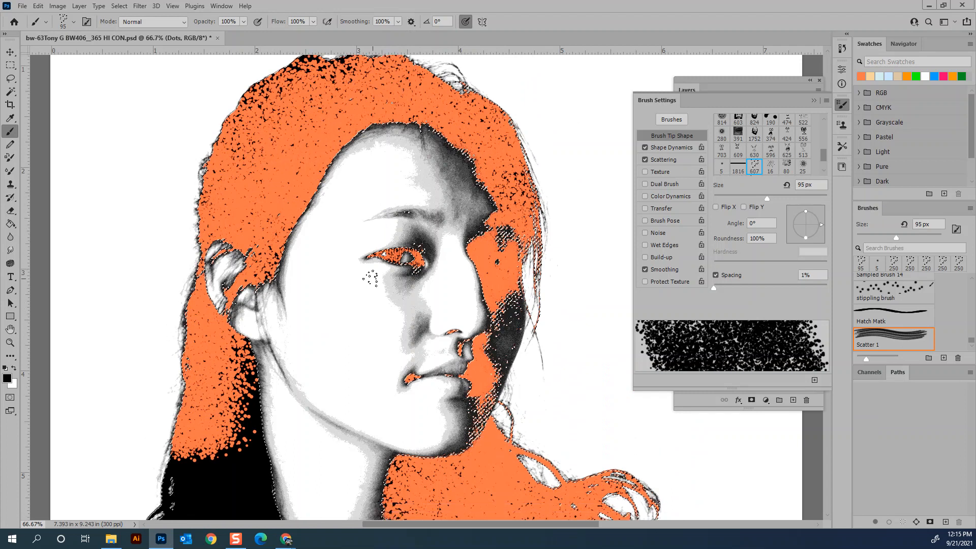
pyautogui.scroll(-7, 423, 301)
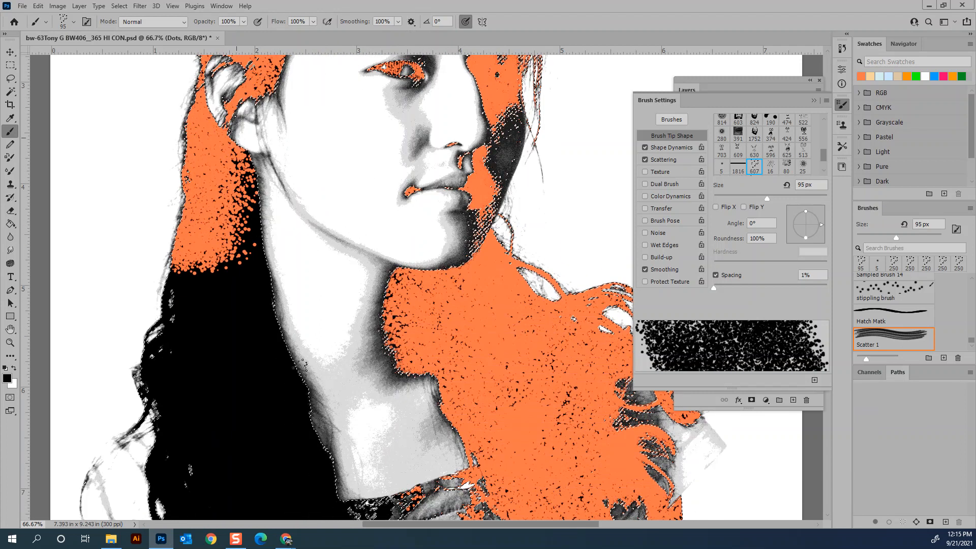
pyautogui.moveTo(324, 451); pyautogui.dragTo(285, 386)
pyautogui.hotkey('ctrl', '-')
pyautogui.hotkey('ctrl', '-')
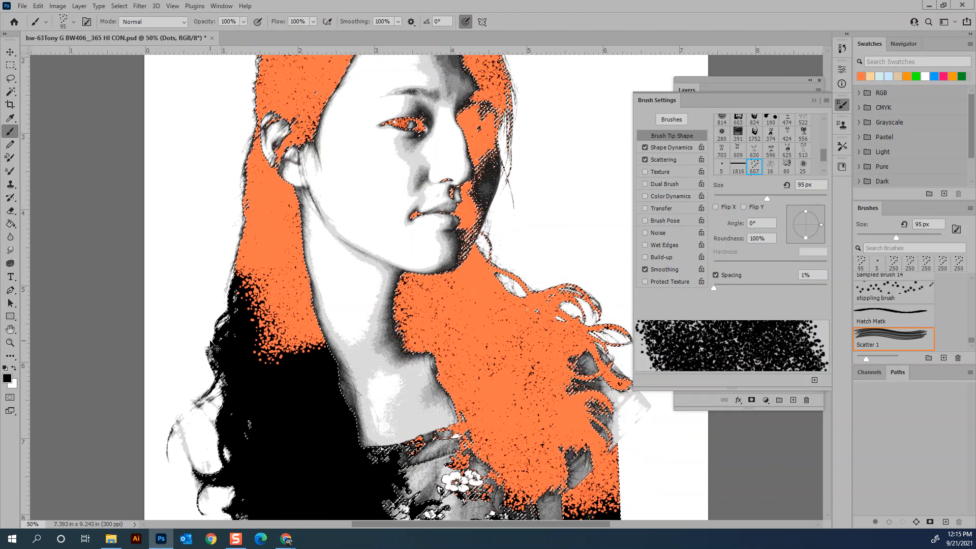
pyautogui.moveTo(325, 206)
pyautogui.mouseDown()
pyautogui.moveTo(310, 376)
pyautogui.moveTo(328, 465)
pyautogui.moveTo(391, 500)
pyautogui.mouseUp()
pyautogui.moveTo(348, 311); pyautogui.dragTo(374, 347)
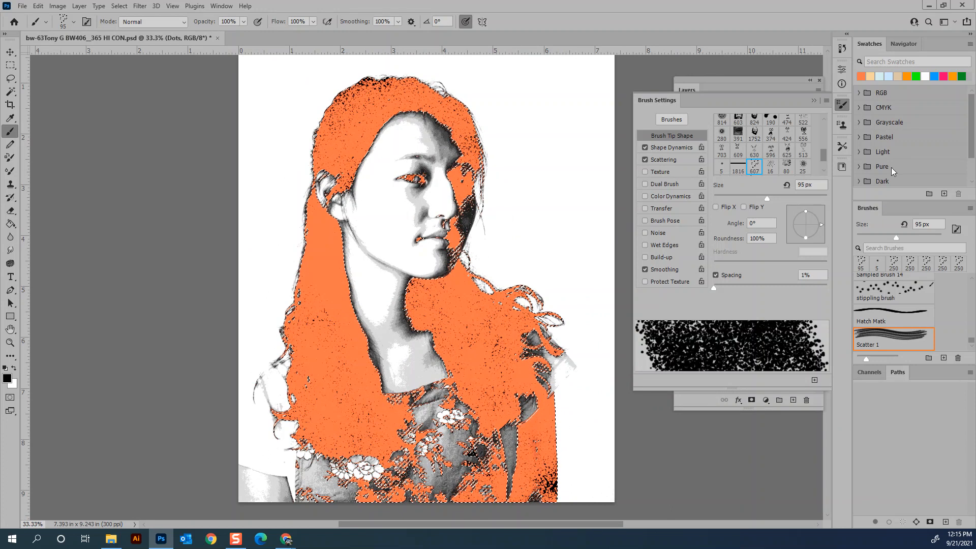
# Step: Set the dotted brush's spacing to 24% and select the portrait's dark grey tones with the Magic Wand
pyautogui.moveTo(716, 288); pyautogui.dragTo(727, 288)
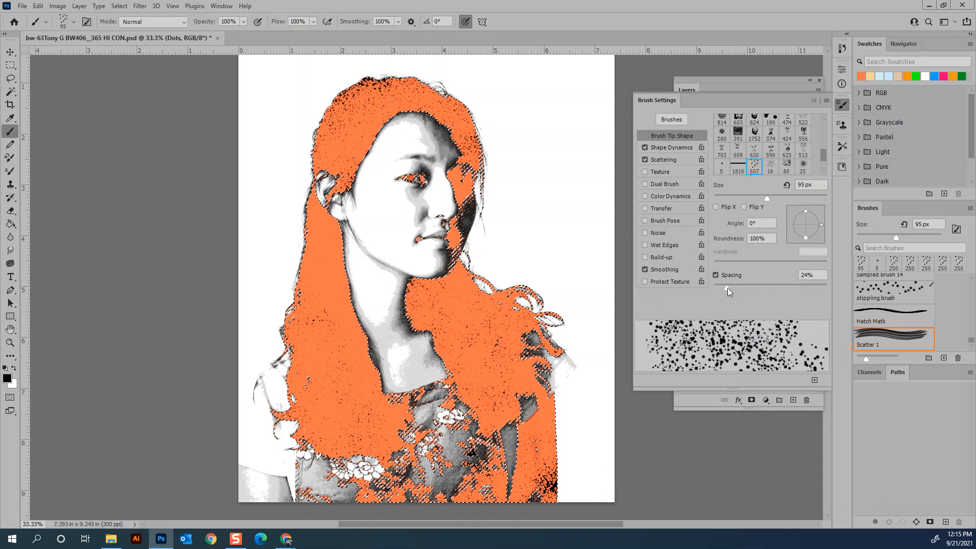
pyautogui.press('w')
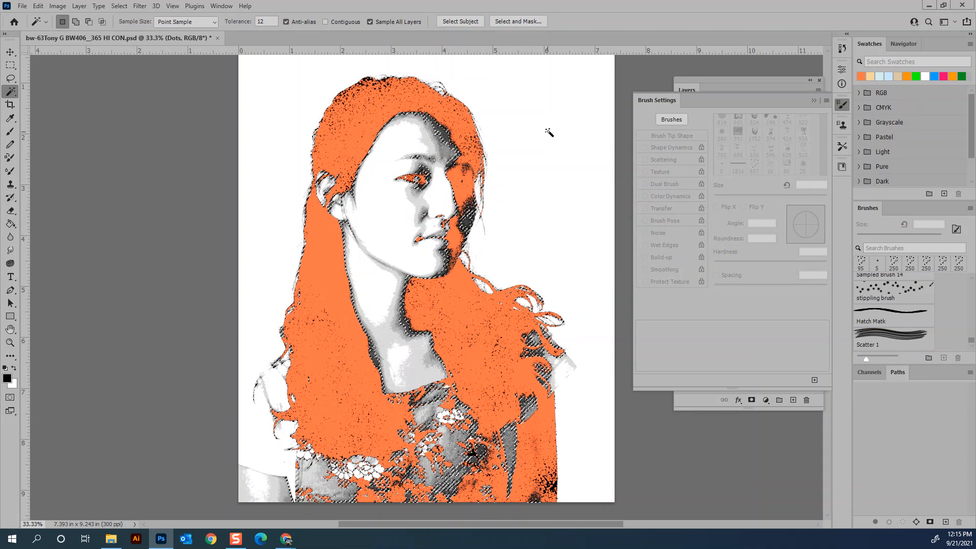
# Step: Set the dotted brush's spacing to 29% and stipple the selected dark grey areas on the Dots layer
pyautogui.press('b')
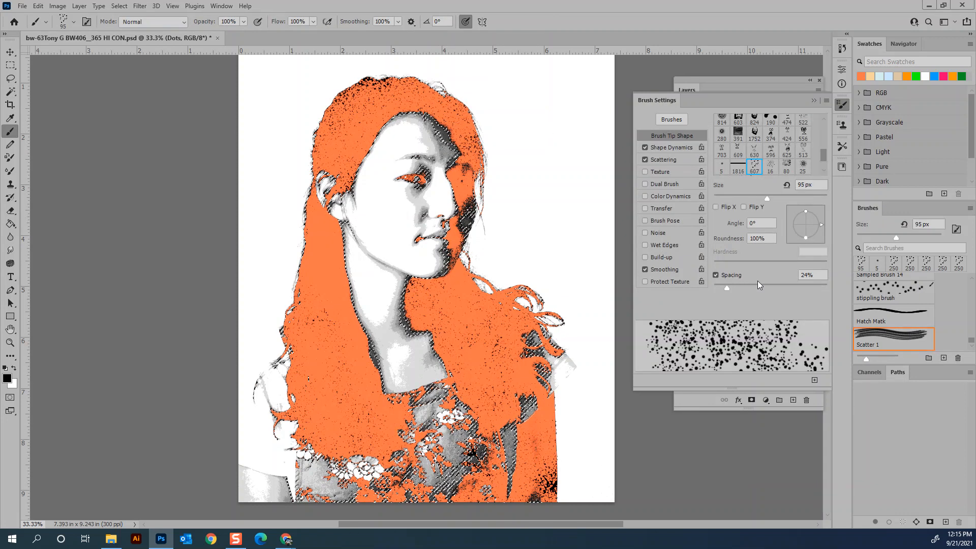
pyautogui.moveTo(757, 284); pyautogui.dragTo(745, 288)
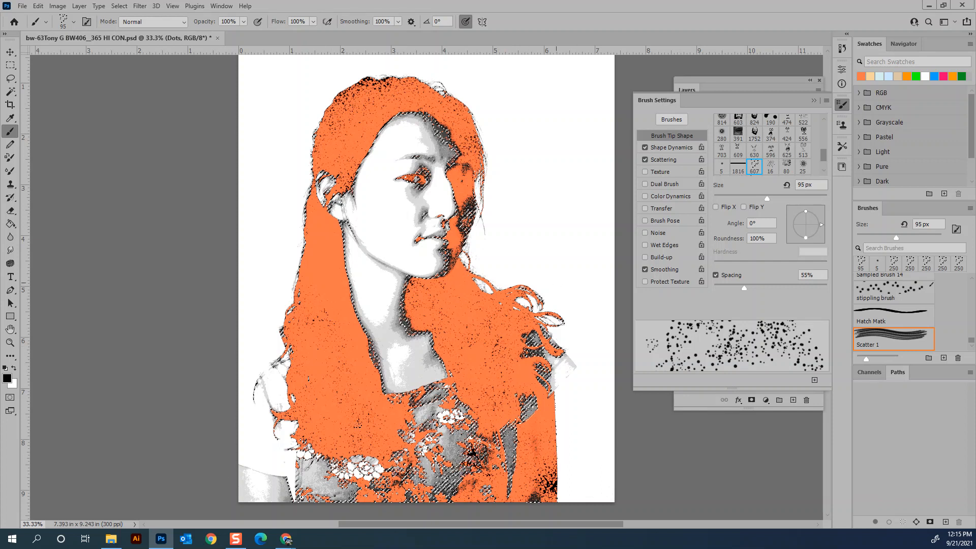
pyautogui.moveTo(757, 288); pyautogui.dragTo(730, 288)
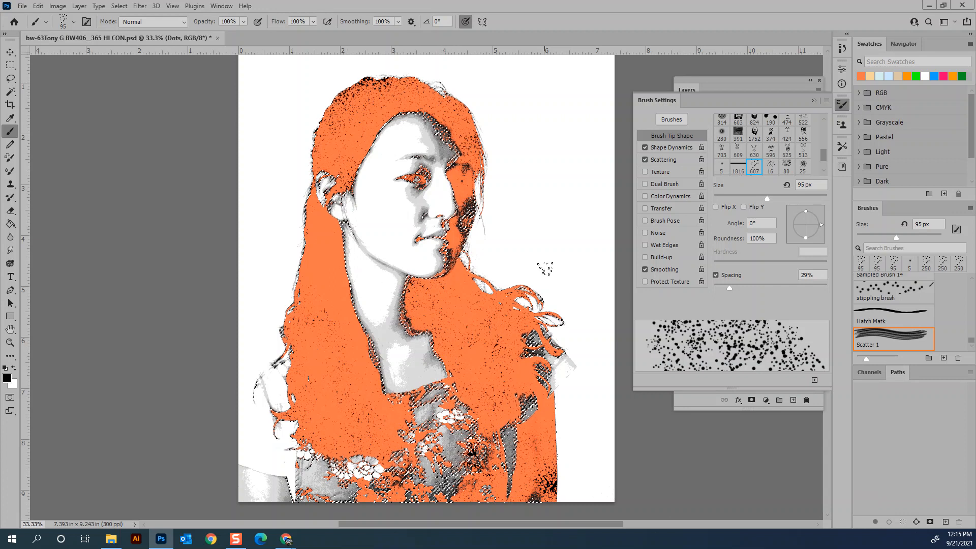
# Step: Select the next grey tone with the Magic Wand and stipple it with the dotted brush at 34% spacing
pyautogui.press('w')
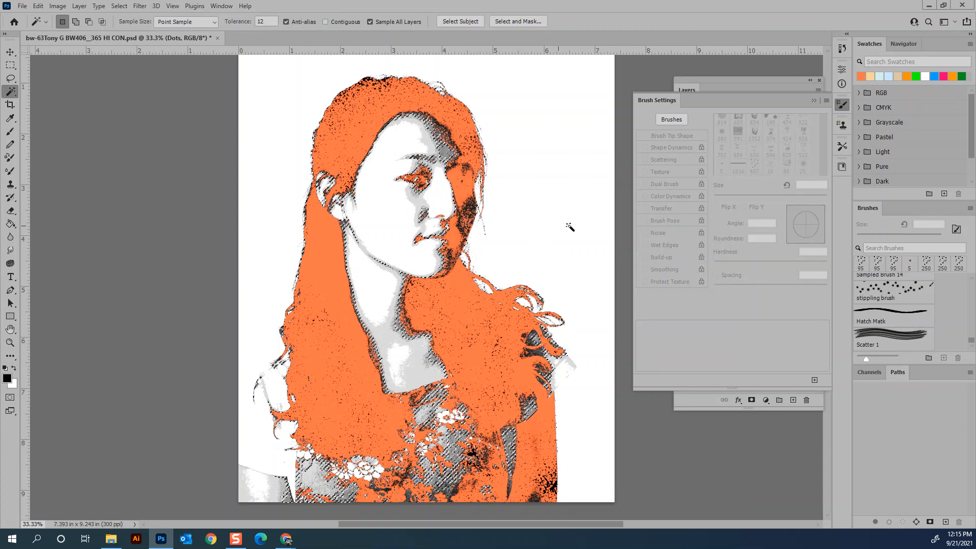
pyautogui.click(538, 179)
pyautogui.press('b')
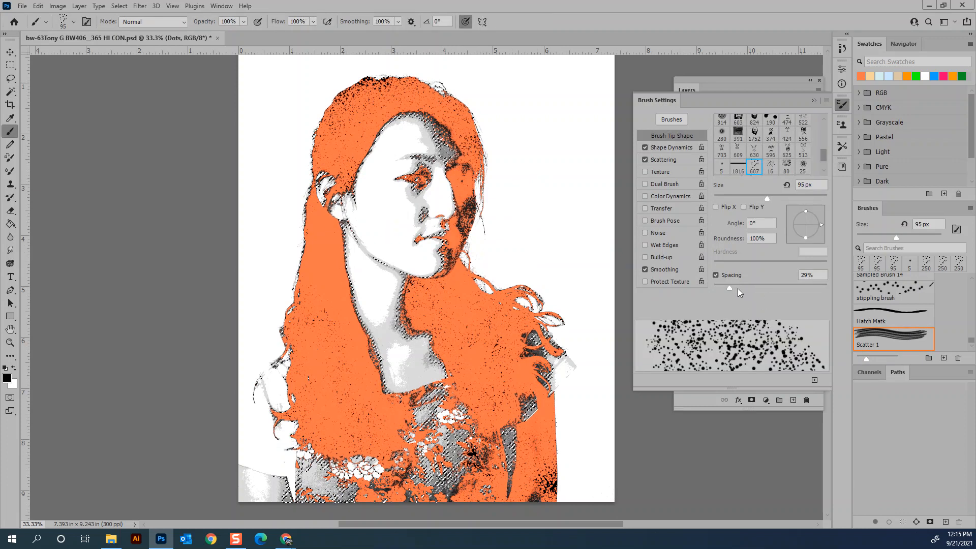
pyautogui.moveTo(731, 288); pyautogui.dragTo(733, 288)
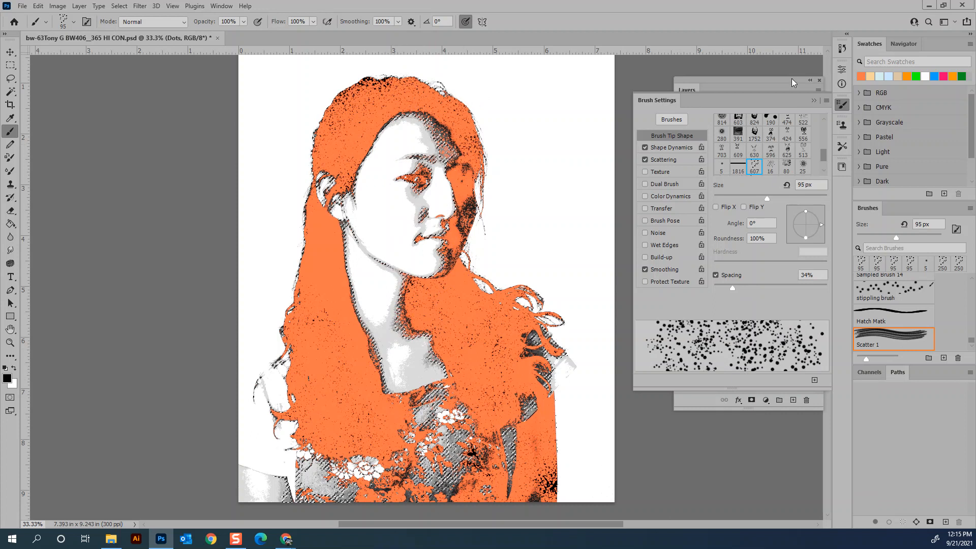
# Step: Hide the portrait layer and the Dots layer's effects to examine the black stippling on the face up close
pyautogui.click(810, 100)
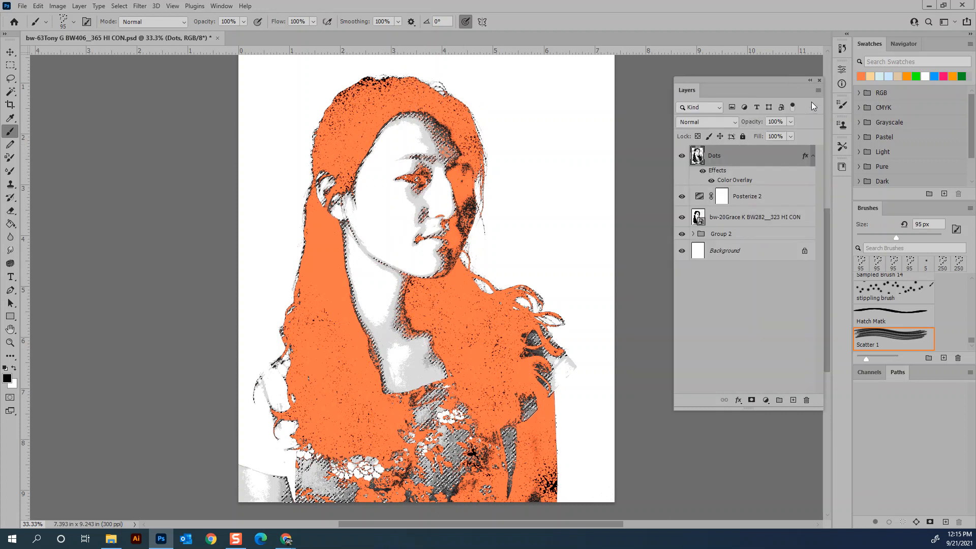
pyautogui.click(682, 218)
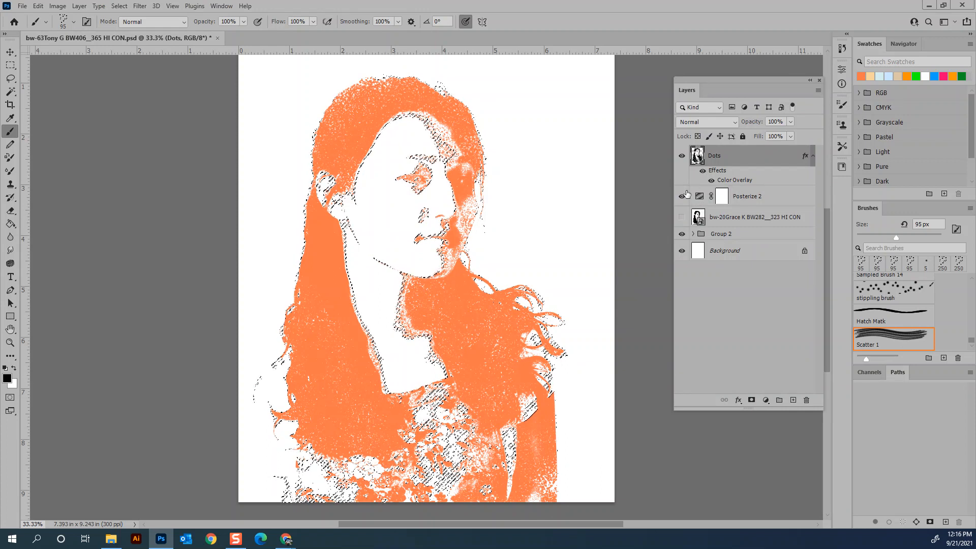
pyautogui.click(702, 173)
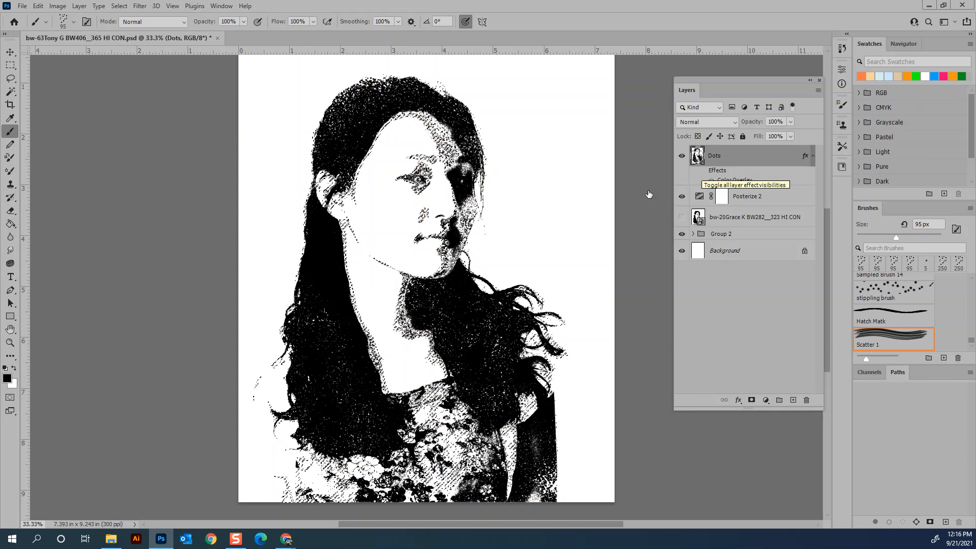
pyautogui.moveTo(332, 152); pyautogui.dragTo(512, 233)
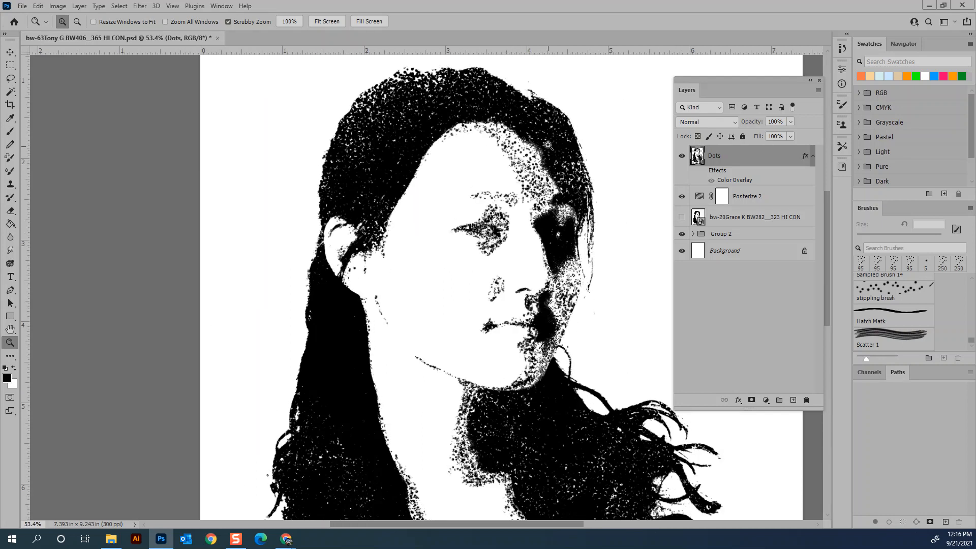
# Step: Show the portrait layer and the Dots layer's effects again, and select the light grey skin tones with the Magic Wand
pyautogui.click(682, 217)
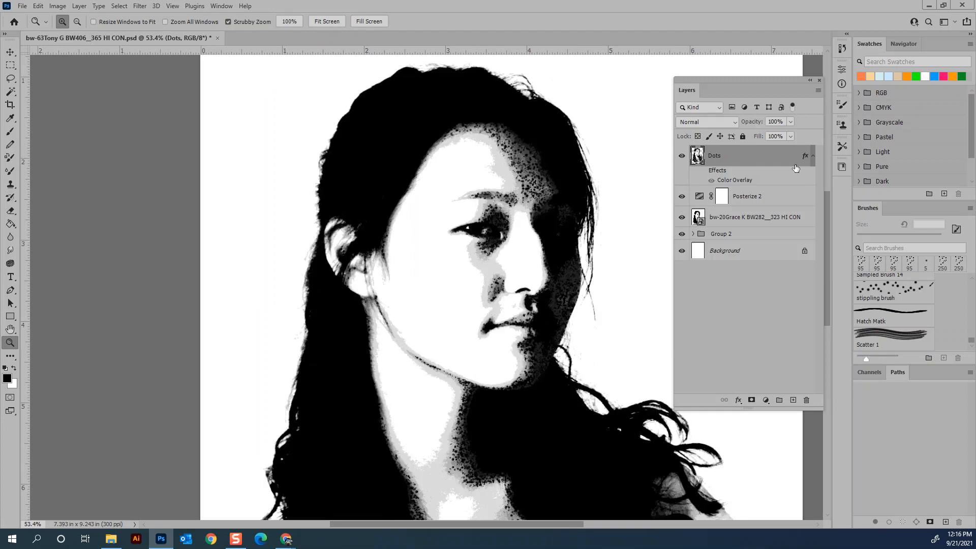
pyautogui.press('w')
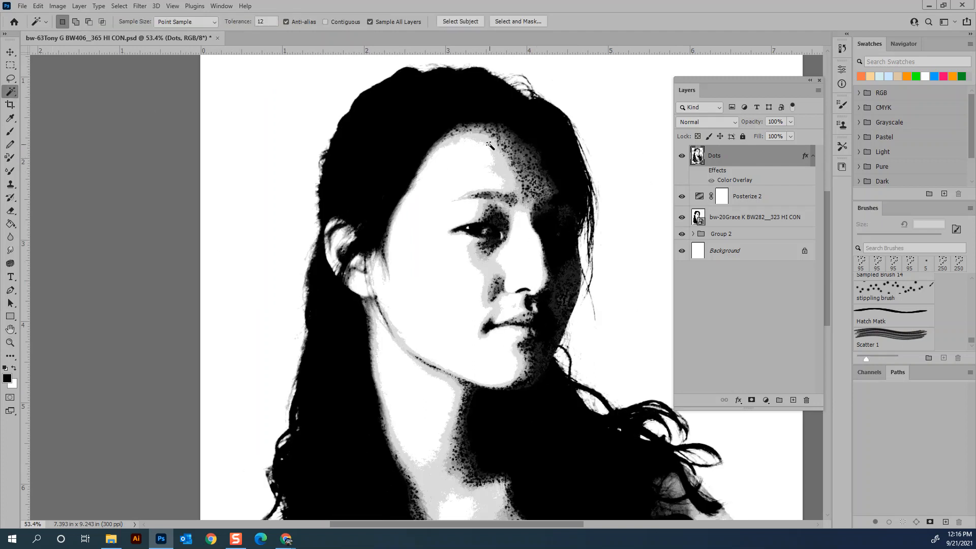
pyautogui.click(488, 146)
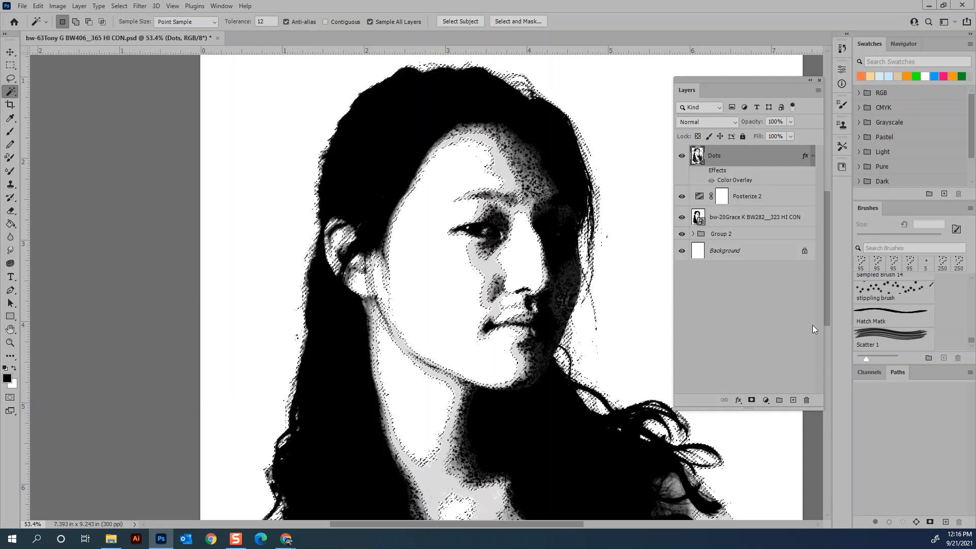
pyautogui.click(703, 170)
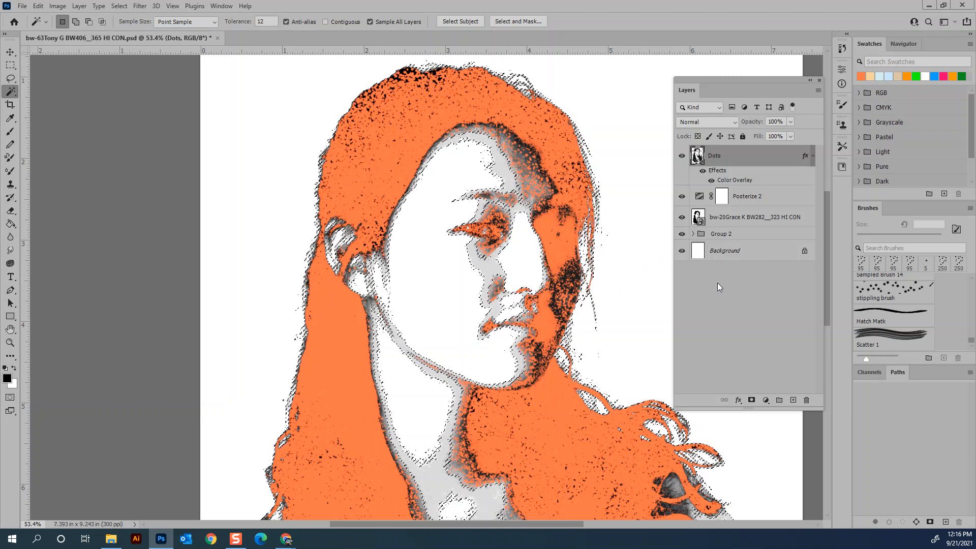
# Step: Reduce the dotted brush to 70 px and stipple the selected light grey areas of the face, neck, chest and arm
pyautogui.press('b')
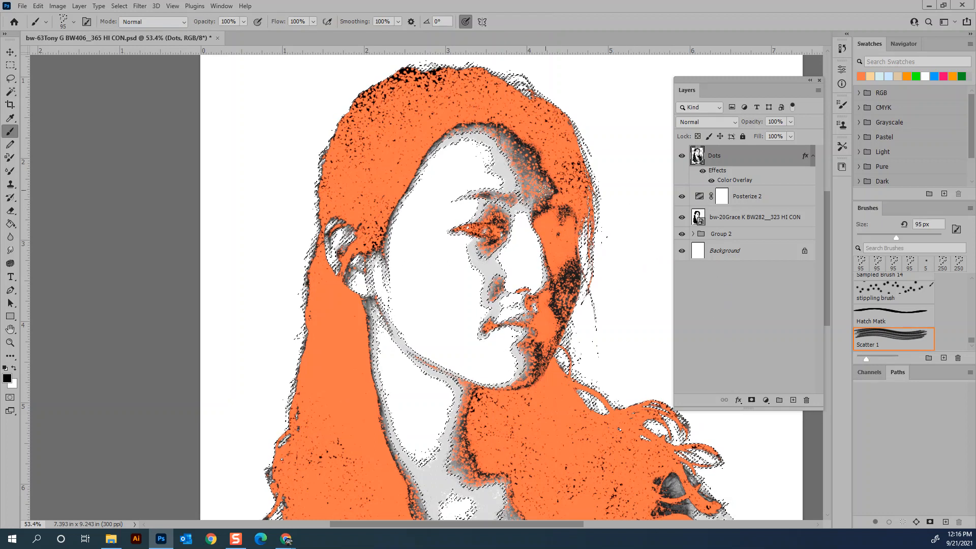
pyautogui.press('[')
pyautogui.press('[')
pyautogui.press('[')
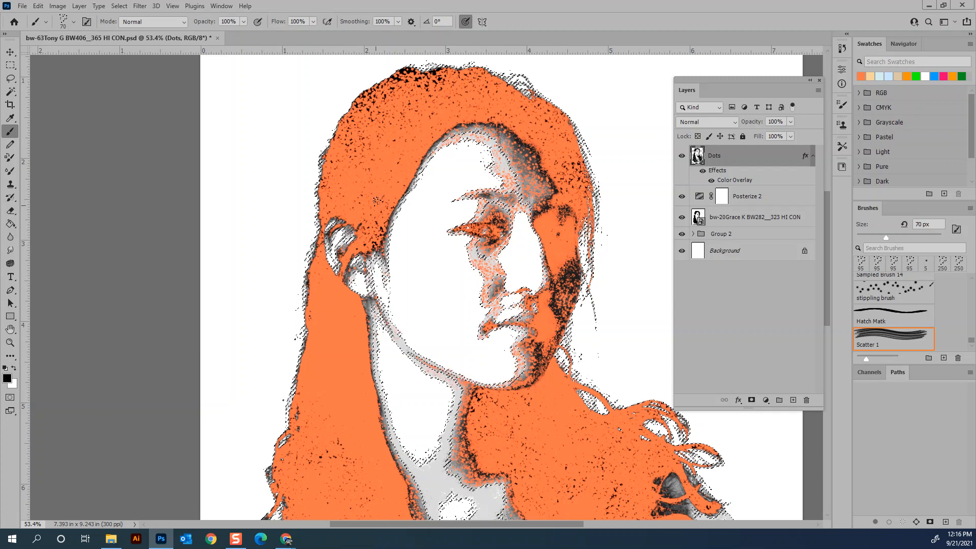
pyautogui.moveTo(451, 364)
pyautogui.mouseDown()
pyautogui.moveTo(378, 310)
pyautogui.moveTo(376, 345)
pyautogui.moveTo(408, 348)
pyautogui.moveTo(434, 470)
pyautogui.moveTo(431, 501)
pyautogui.moveTo(488, 508)
pyautogui.moveTo(413, 466)
pyautogui.mouseUp()
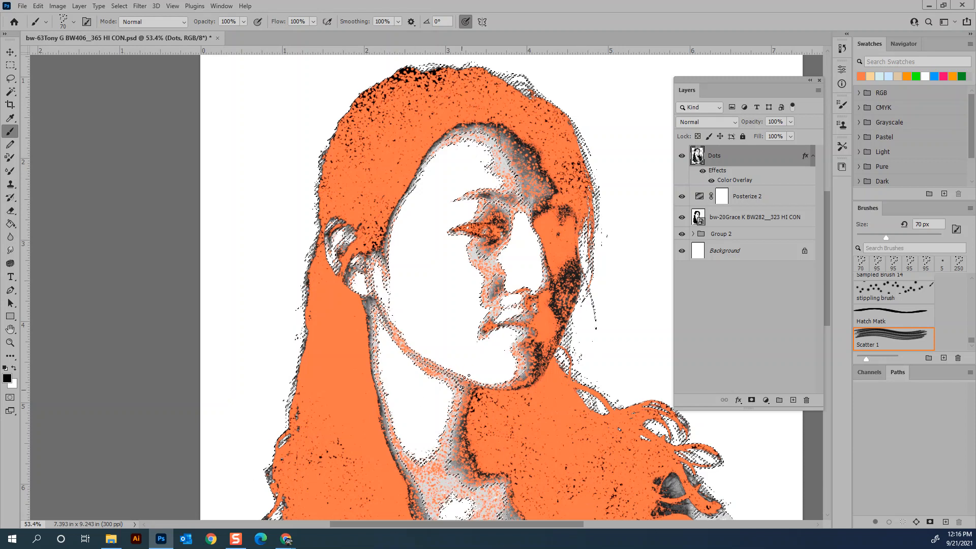
pyautogui.hotkey('ctrl', '-')
pyautogui.hotkey('ctrl', '-')
pyautogui.hotkey('ctrl', '-')
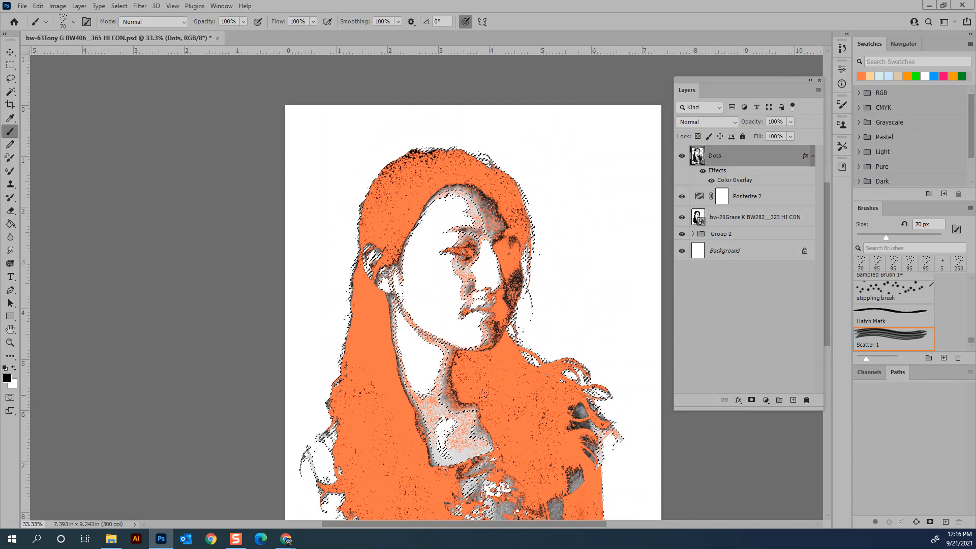
pyautogui.scroll(-2, 473, 292)
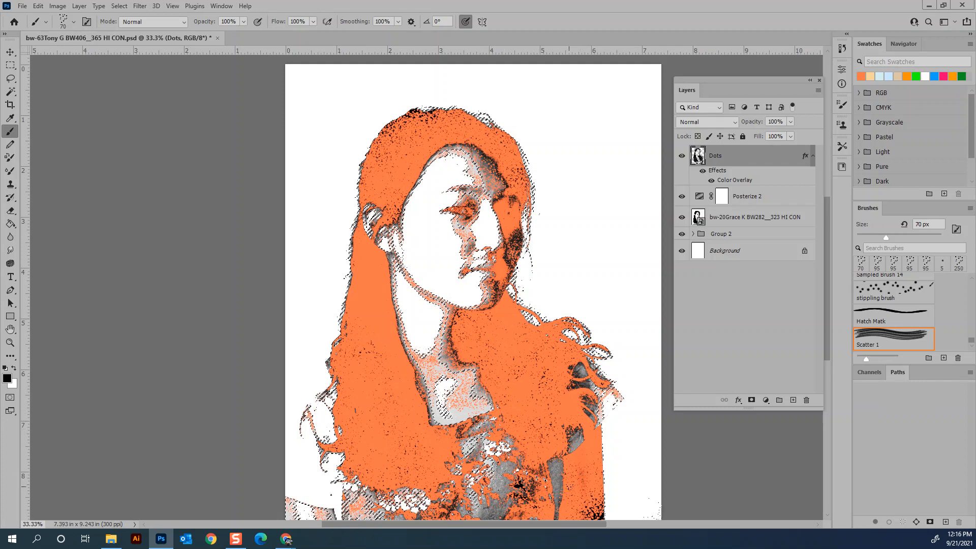
# Step: Hide the portrait layer and turn off the Dots layer's effects to leave only the black stippling
pyautogui.click(682, 217)
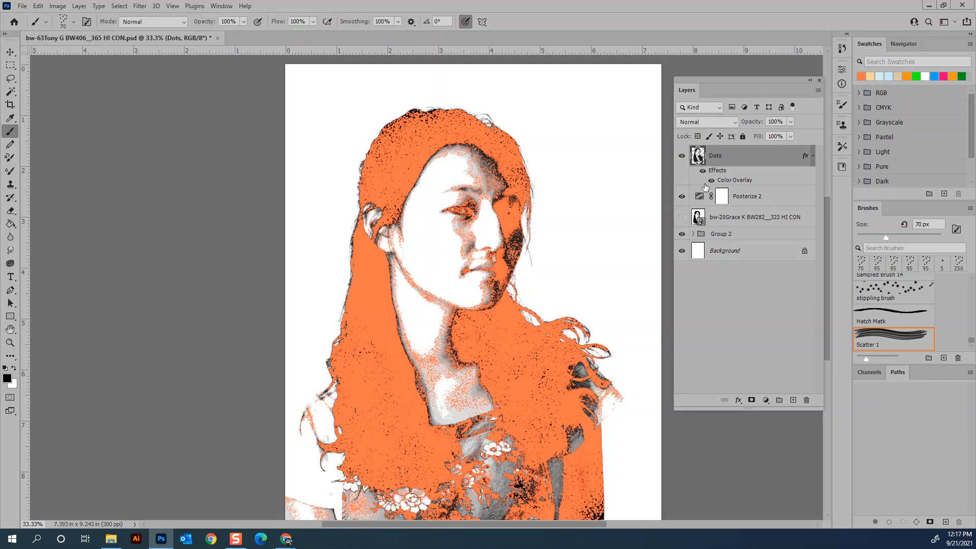
pyautogui.click(702, 171)
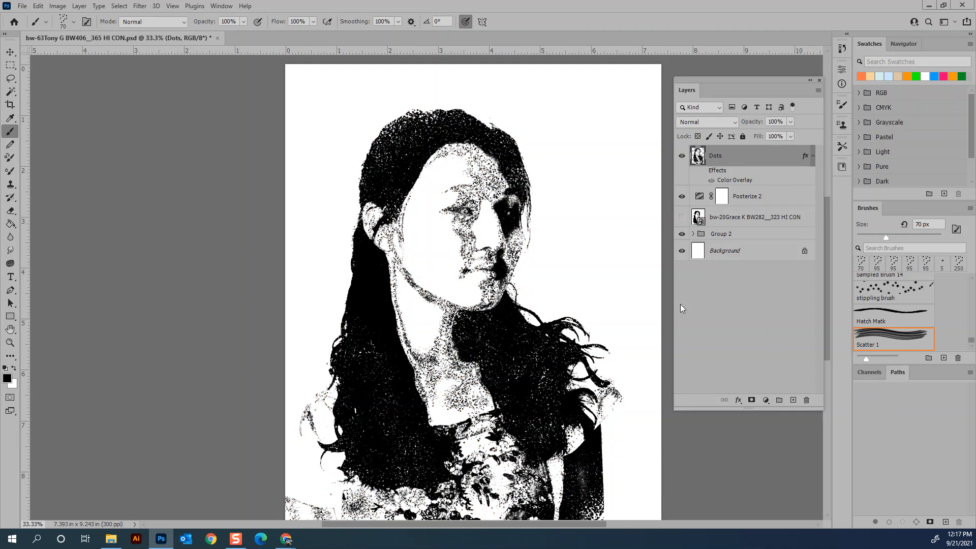
# Step: Open the Posterize 2 adjustment's levels value for editing
pyautogui.click(754, 198)
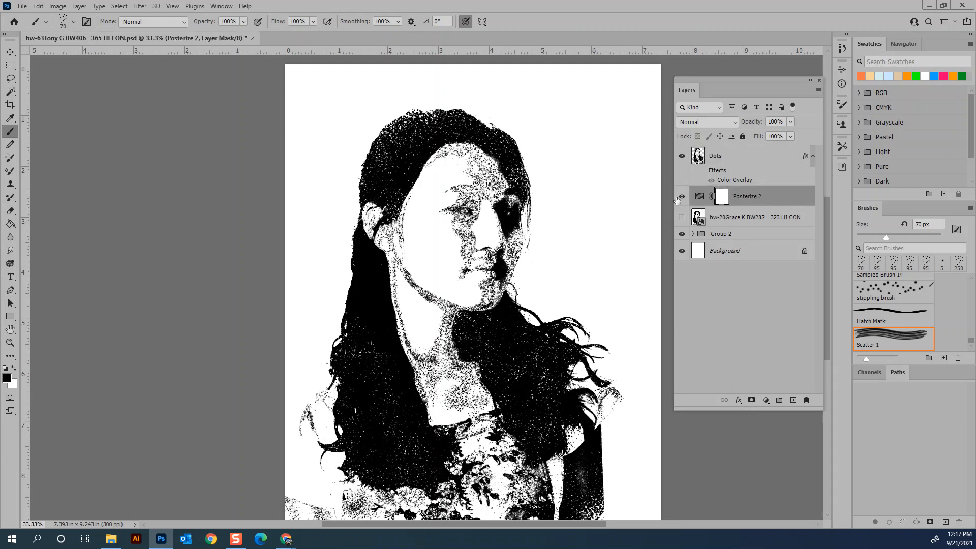
pyautogui.doubleClick(698, 197)
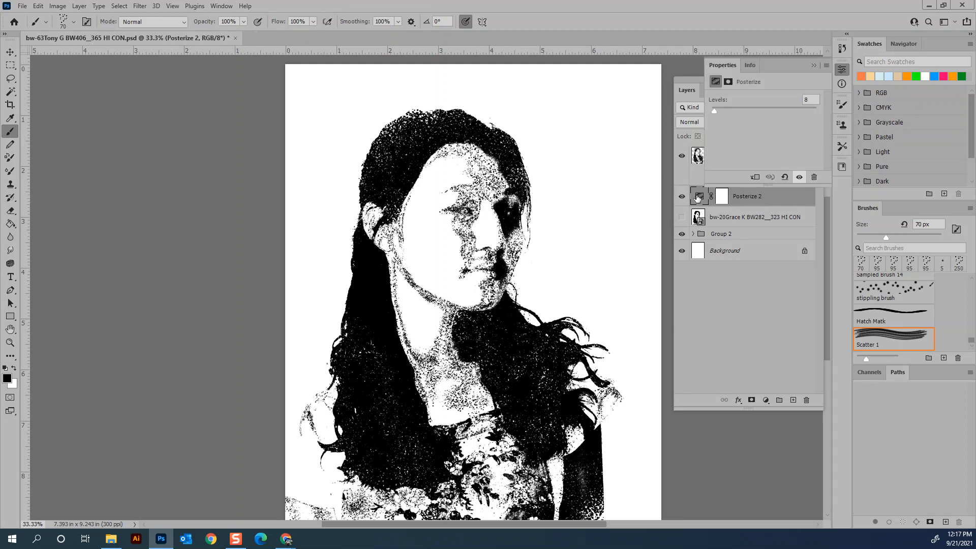
pyautogui.click(810, 100)
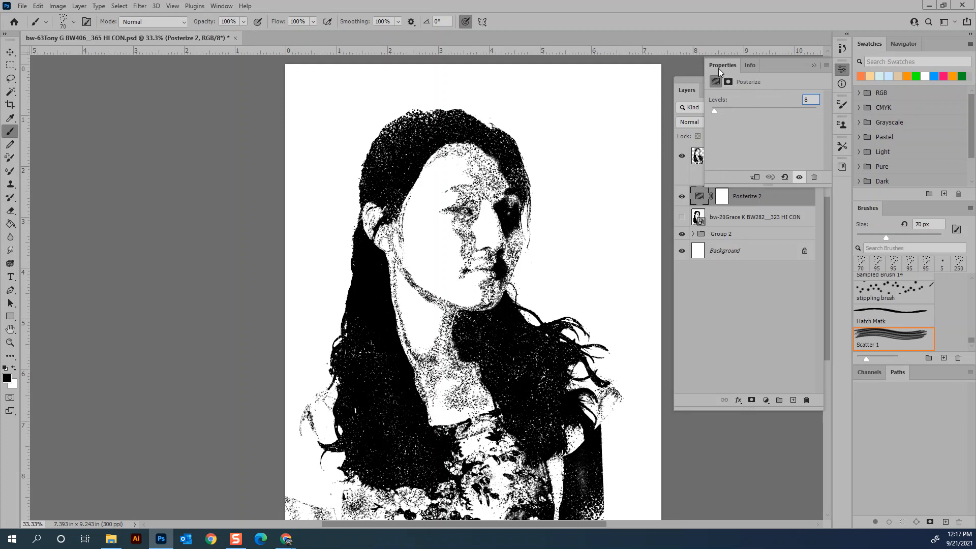